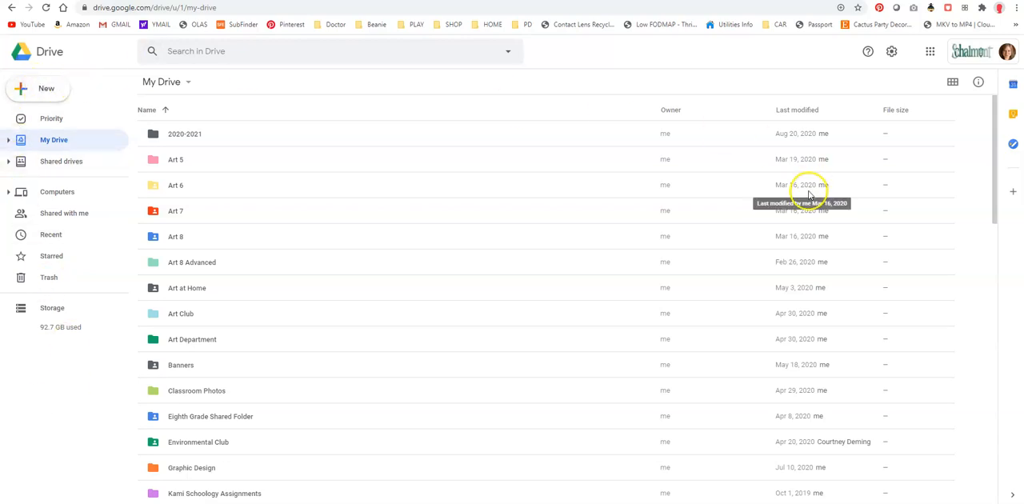
Create a new Google Drawings file in My Drive.
{"action": "left_click", "coordinate": [61, 91]}
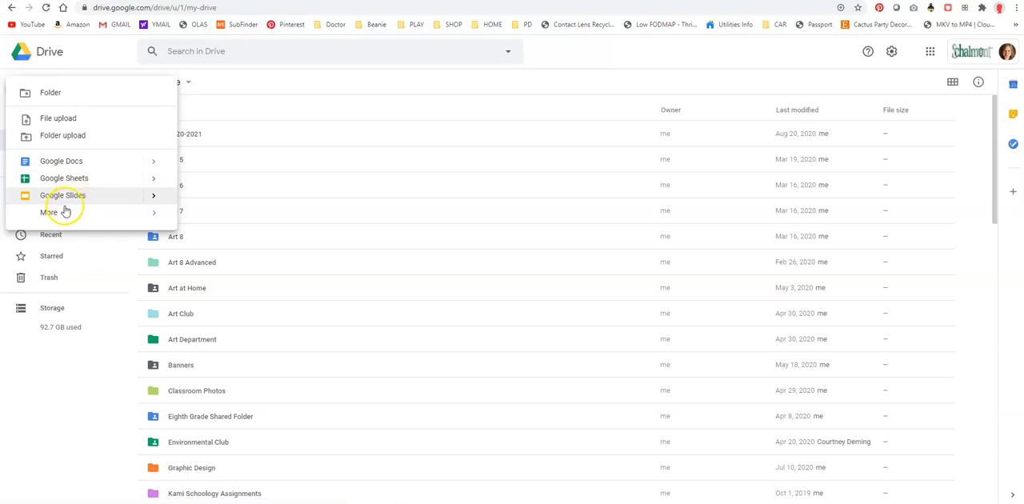
{"action": "mouse_move", "coordinate": [56, 214]}
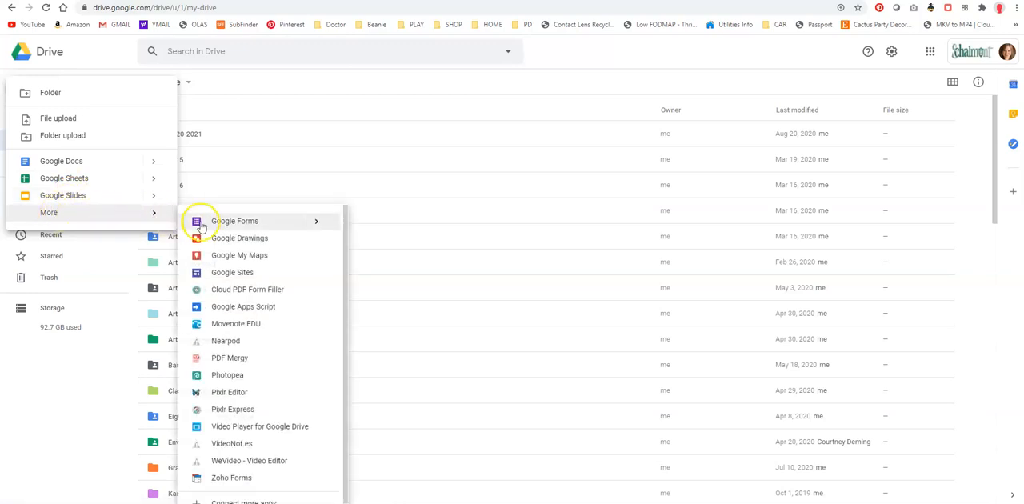
{"action": "left_click", "coordinate": [240, 239]}
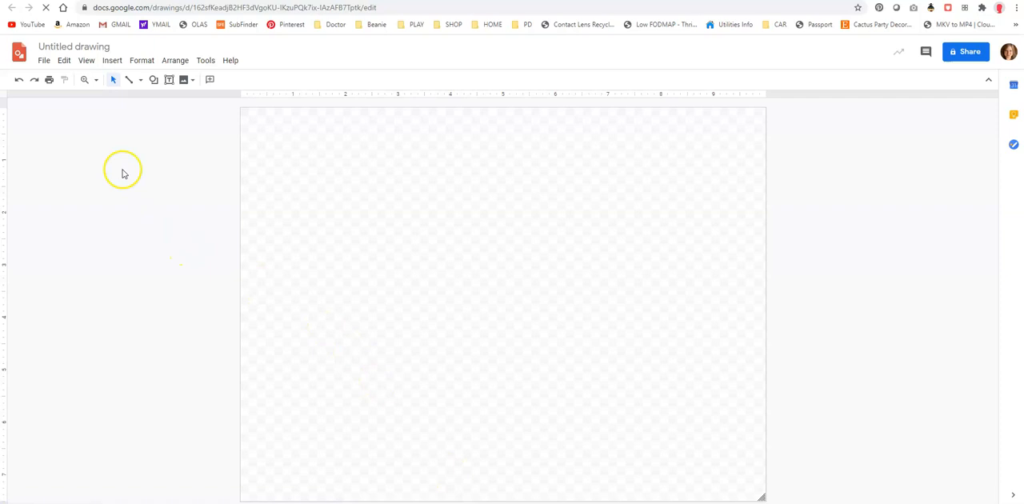
Rename the untitled drawing as Google Draw Demo.
{"action": "left_click", "coordinate": [73, 47]}
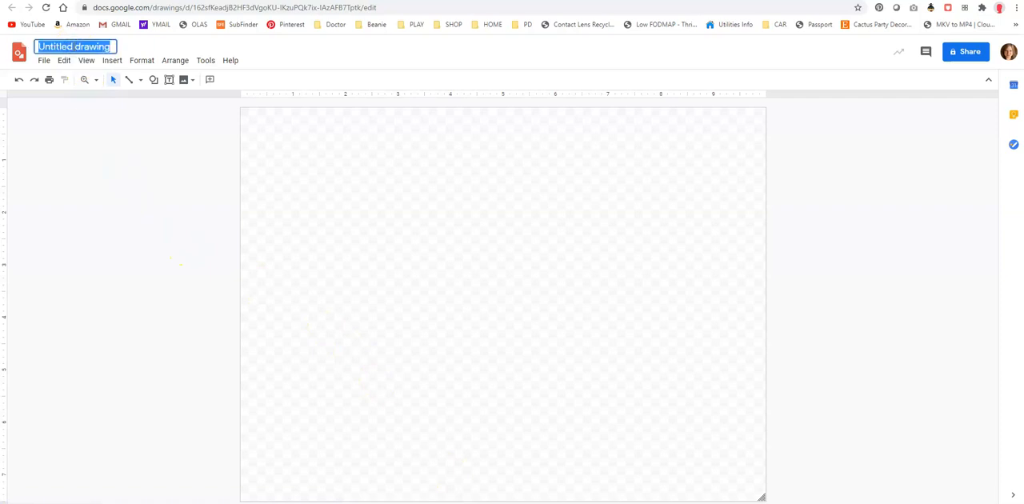
{"action": "type", "text": "Google Draw Demo"}
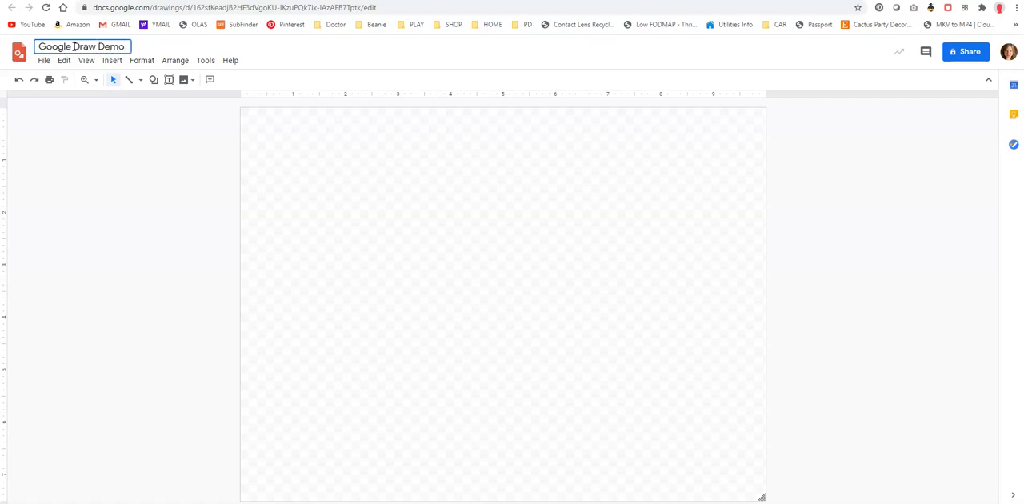
{"action": "left_click", "coordinate": [255, 221]}
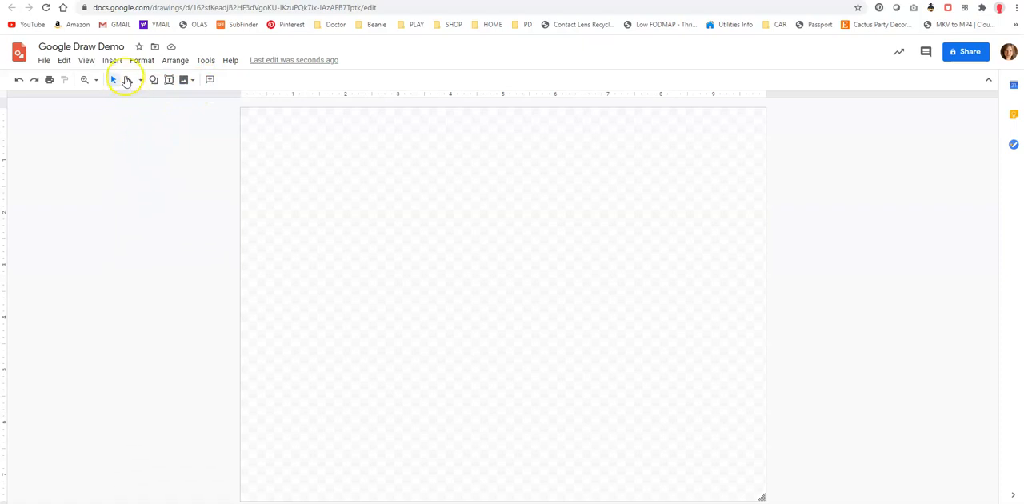
Draw a nearly vertical line about 1.3 inches long near the canvas's upper-left corner and a zigzag curve with the Curve tool below it.
{"action": "left_click", "coordinate": [127, 80]}
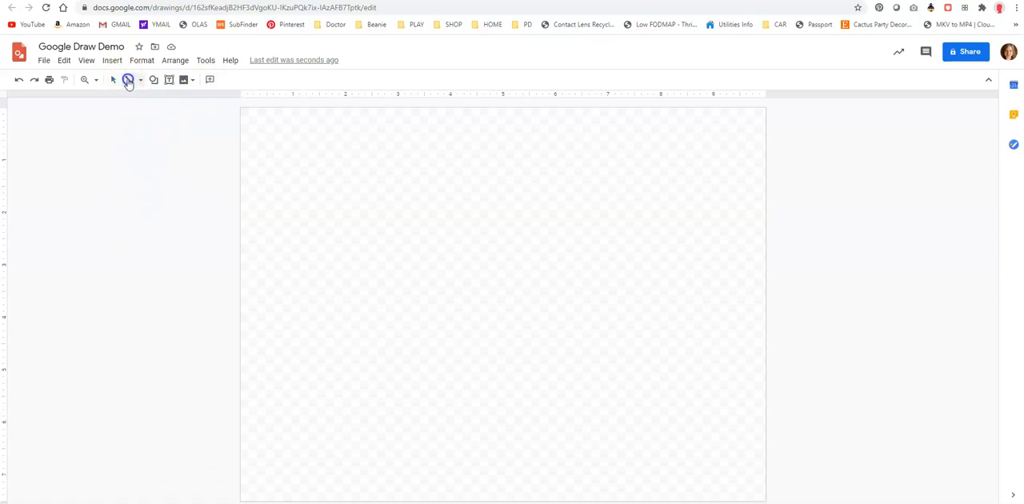
{"action": "left_click_drag", "start_coordinate": [261, 144], "coordinate": [268, 213]}
{"action": "left_click", "coordinate": [141, 80]}
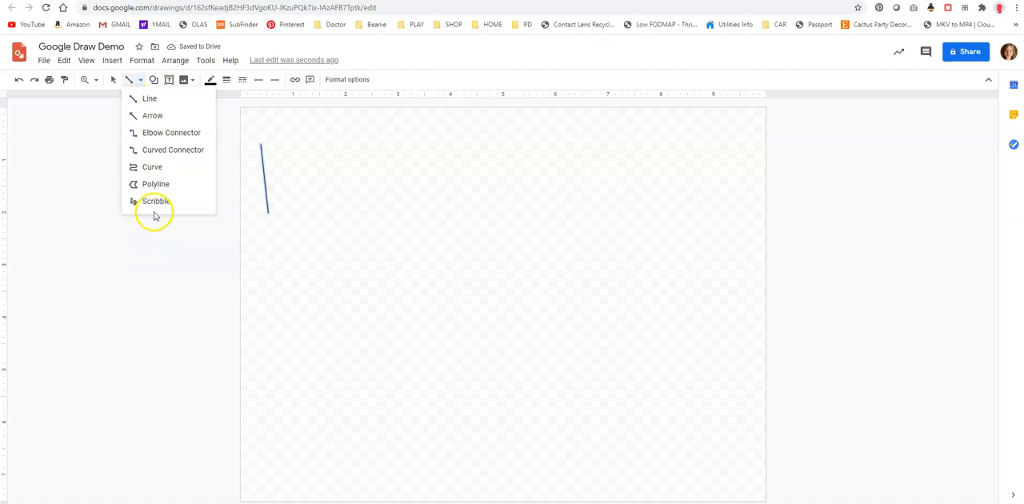
{"action": "left_click", "coordinate": [151, 168]}
{"action": "left_click", "coordinate": [252, 237]}
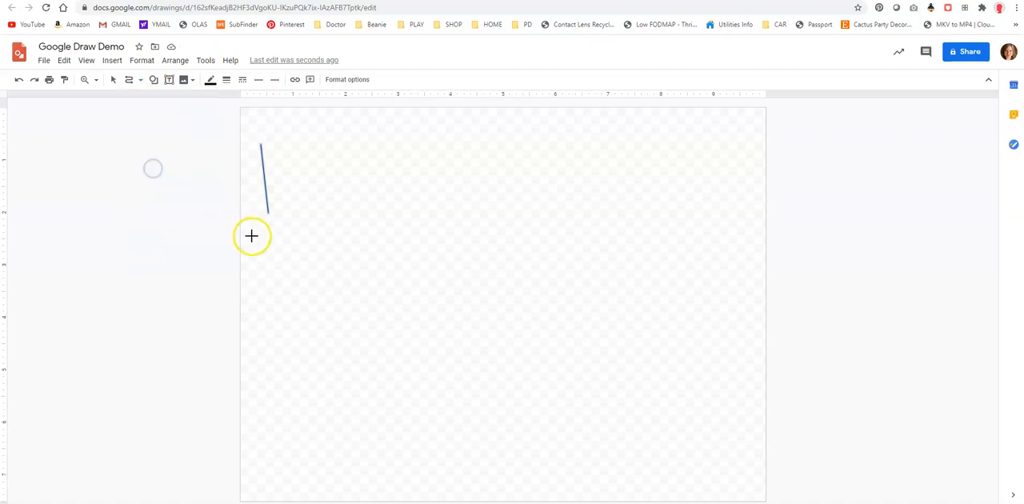
{"action": "left_click", "coordinate": [251, 271]}
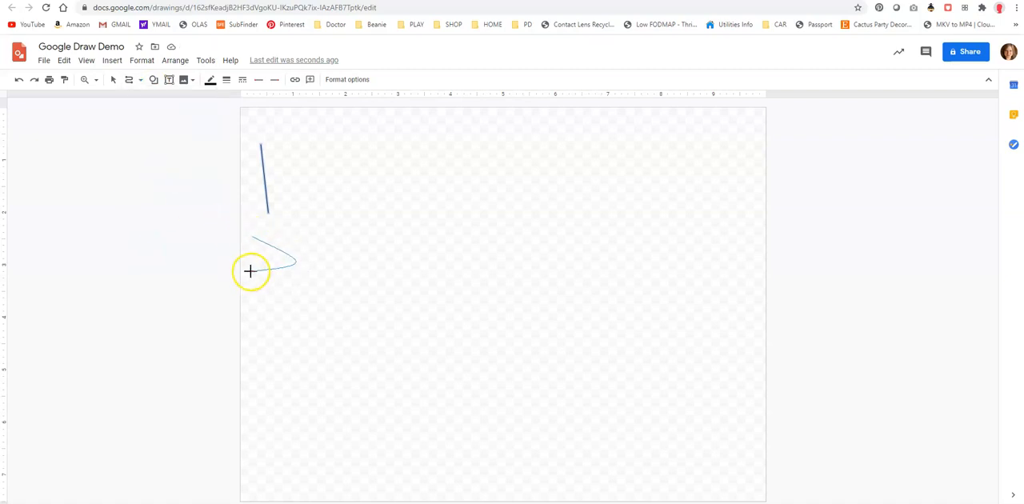
{"action": "left_click", "coordinate": [315, 304]}
{"action": "left_click", "coordinate": [244, 306]}
{"action": "left_click", "coordinate": [324, 330]}
{"action": "left_click", "coordinate": [257, 342]}
{"action": "left_click", "coordinate": [257, 343]}
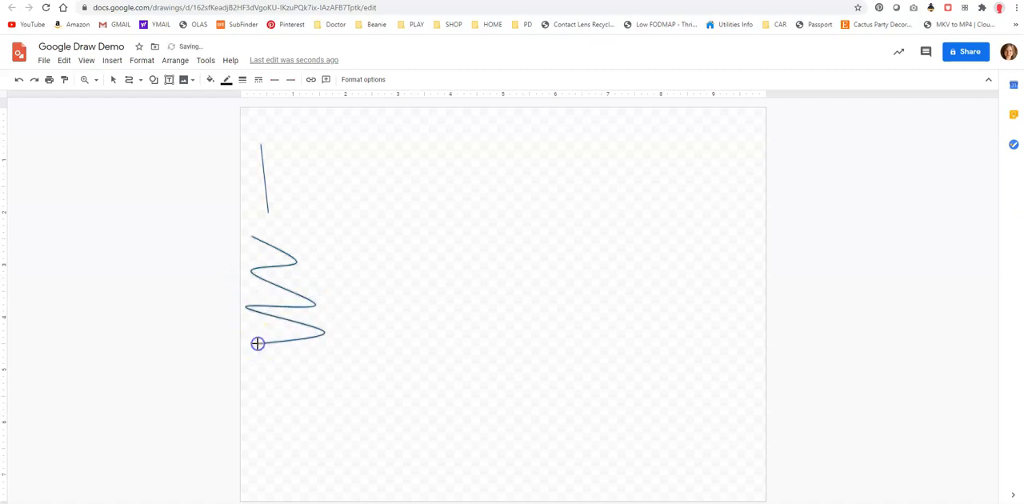
{"action": "double_click", "coordinate": [246, 344]}
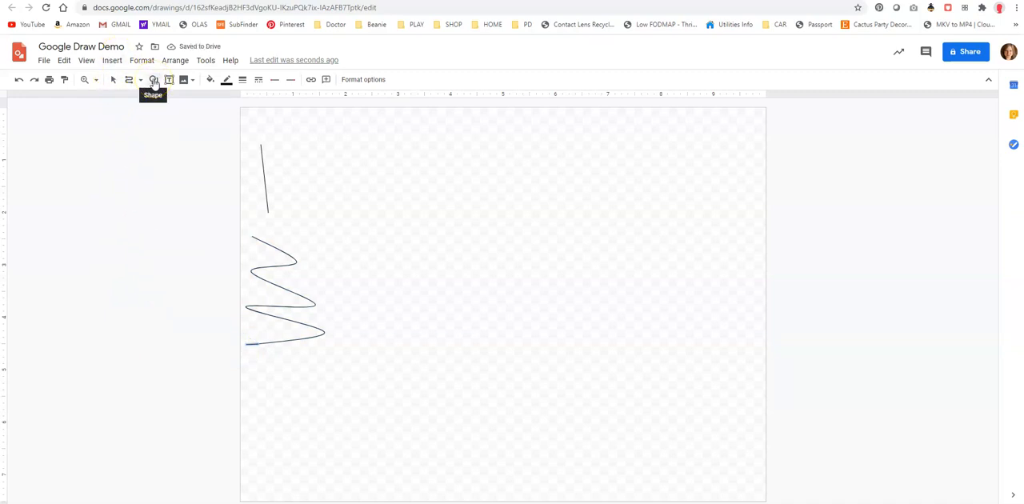
Draw a circle about 1.1 inches wide on the upper part of the canvas, to the right of the line.
{"action": "left_click", "coordinate": [153, 80]}
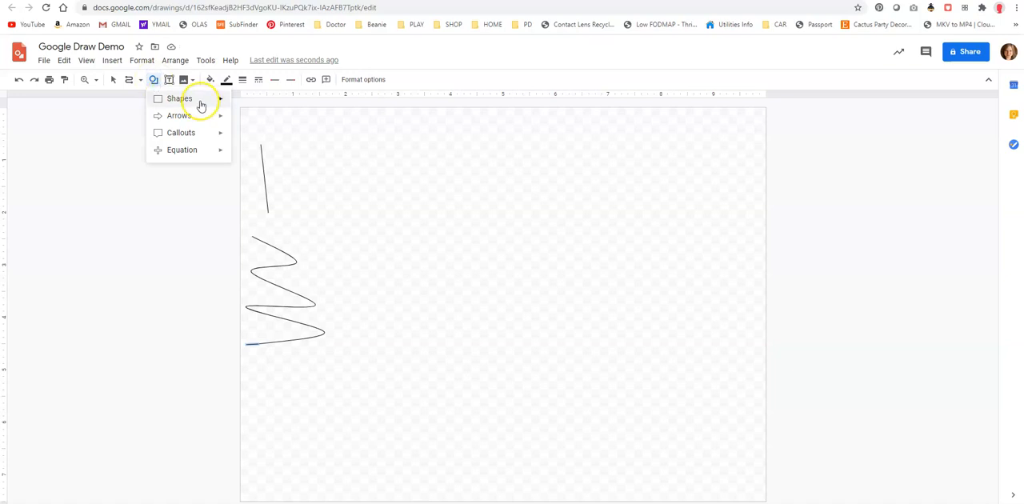
{"action": "mouse_move", "coordinate": [194, 155]}
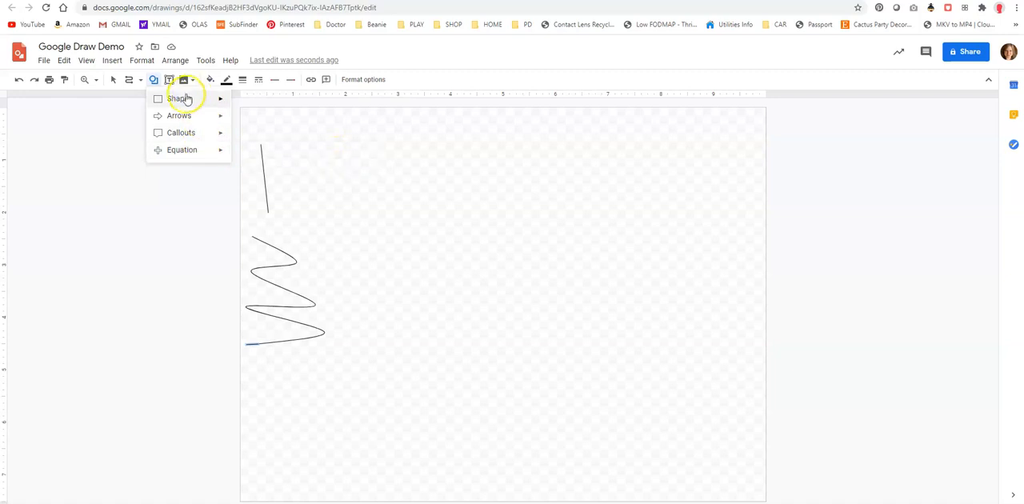
{"action": "left_click", "coordinate": [183, 98]}
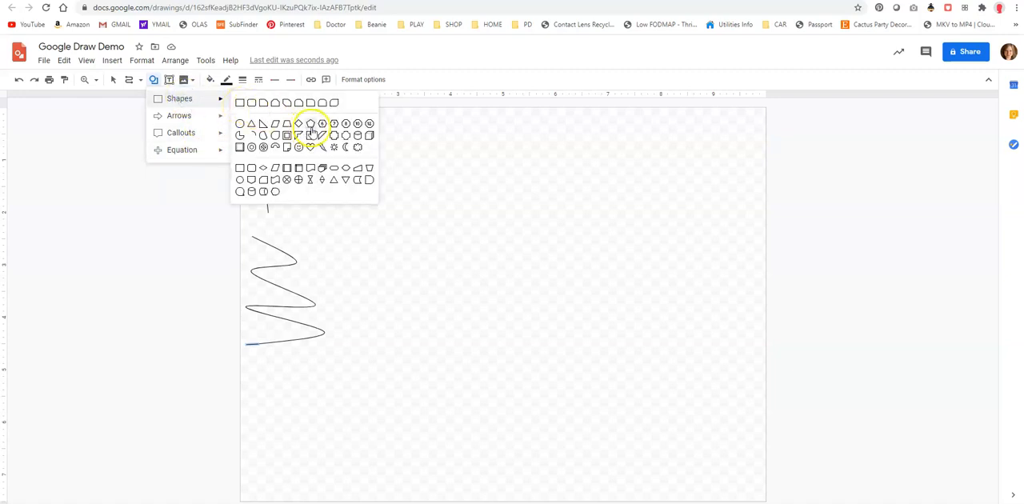
{"action": "left_click", "coordinate": [239, 123]}
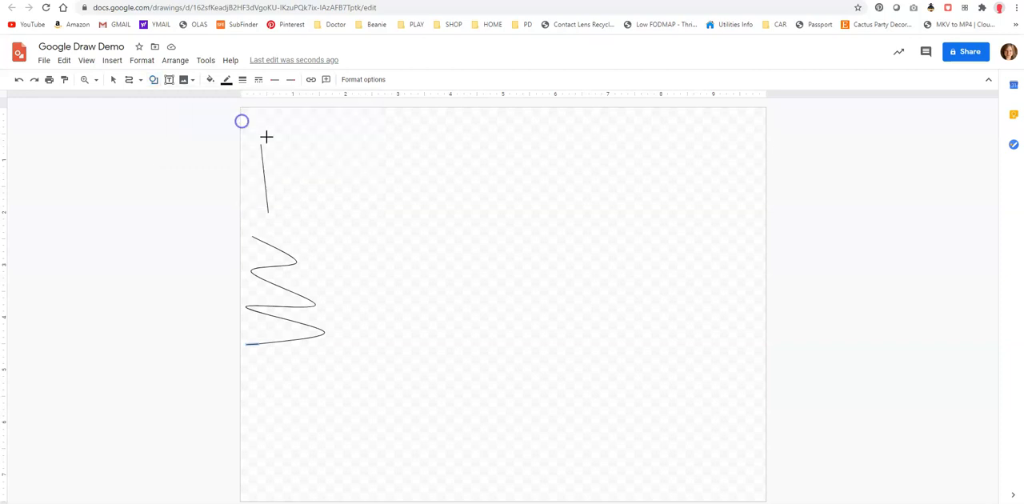
{"action": "left_click_drag", "start_coordinate": [379, 172], "coordinate": [437, 230]}
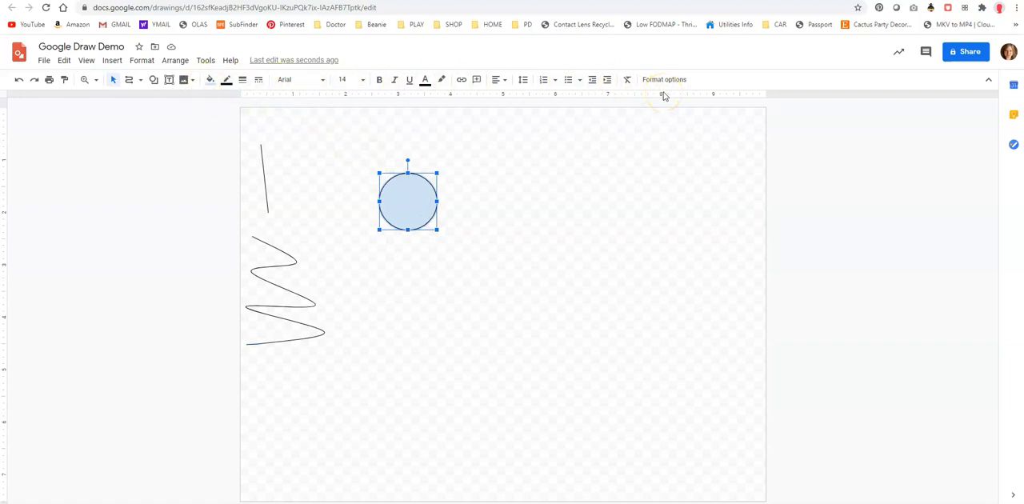
Fill the circle with magenta and deselect it.
{"action": "left_click", "coordinate": [211, 79]}
{"action": "left_click", "coordinate": [323, 147]}
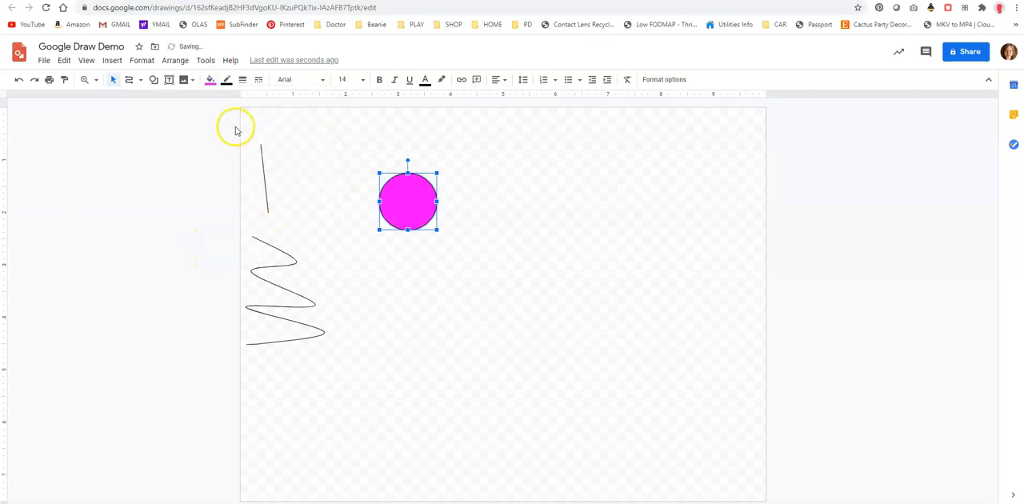
{"action": "left_click", "coordinate": [535, 214]}
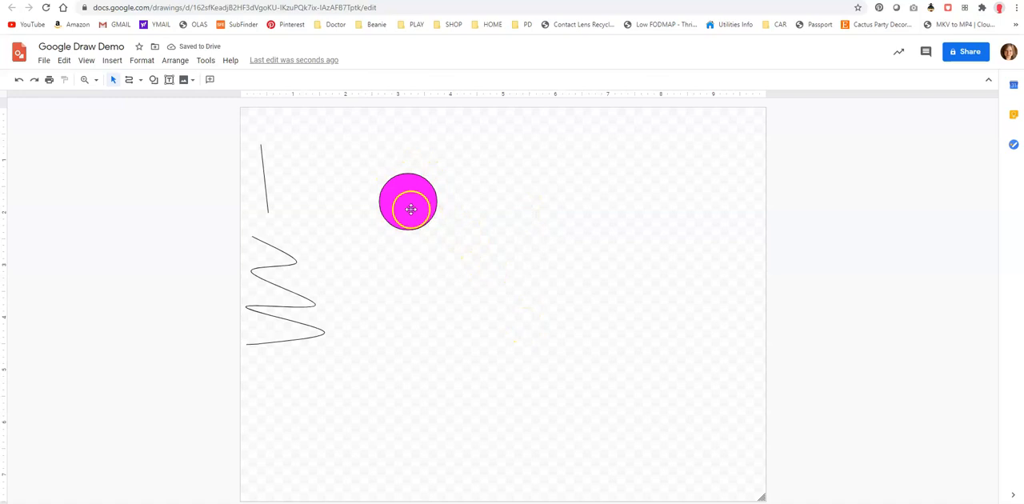
Try yellow and red as the circle's border colour, finishing with blue.
{"action": "left_click", "coordinate": [411, 209]}
{"action": "left_click", "coordinate": [226, 79]}
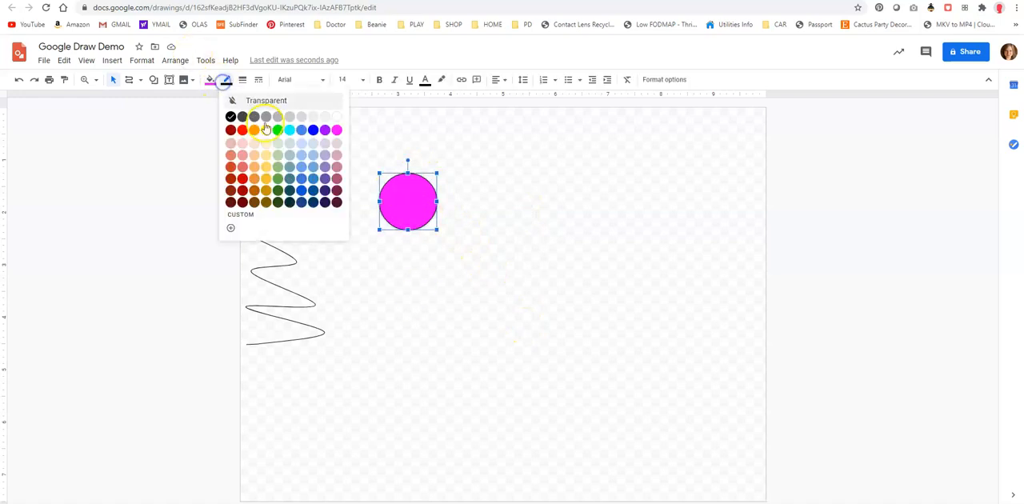
{"action": "left_click", "coordinate": [265, 130]}
{"action": "left_click", "coordinate": [226, 80]}
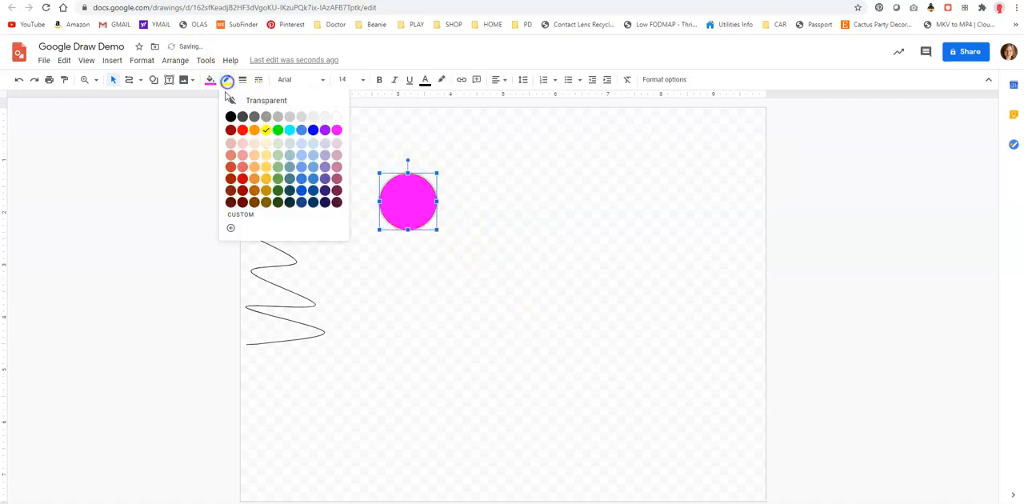
{"action": "left_click", "coordinate": [242, 130]}
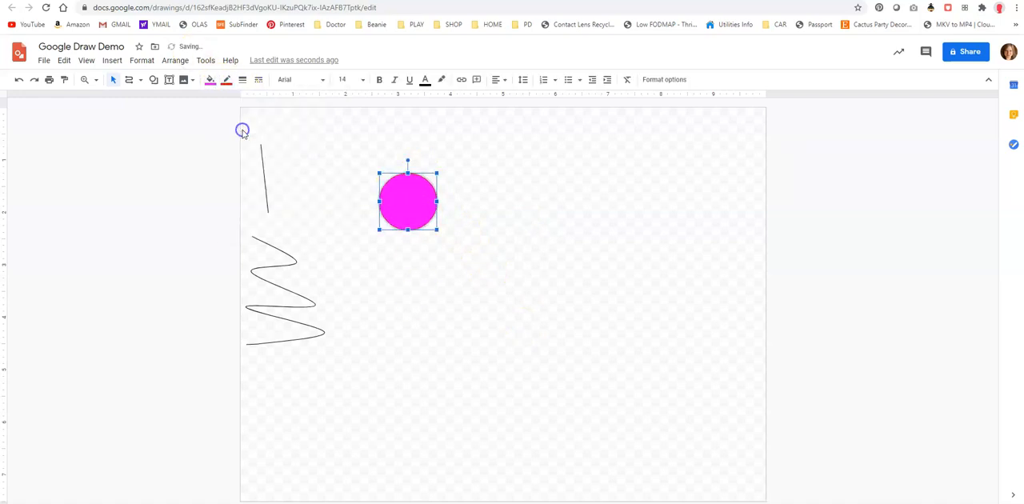
{"action": "left_click", "coordinate": [227, 79]}
{"action": "left_click", "coordinate": [314, 130]}
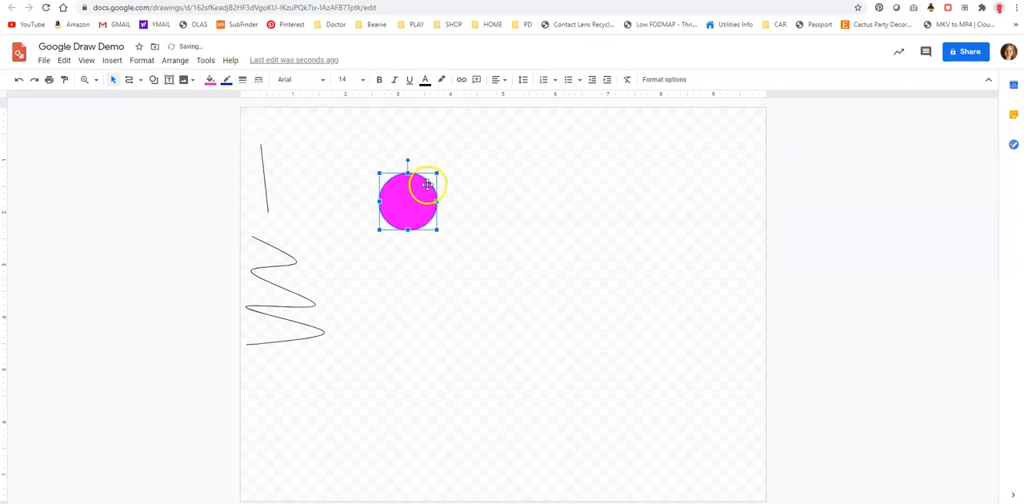
Try a 16px border weight on the circle, finishing with 2px.
{"action": "left_click", "coordinate": [243, 80]}
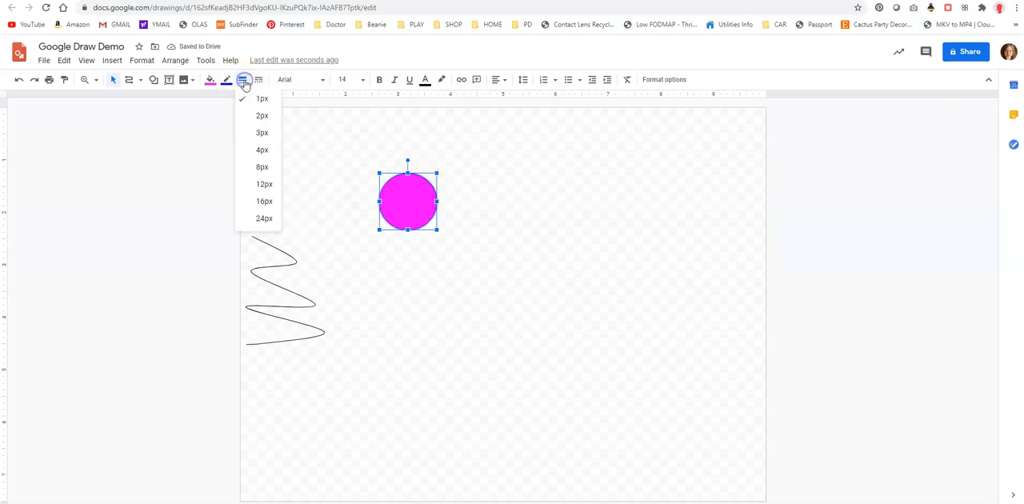
{"action": "left_click", "coordinate": [264, 200]}
{"action": "left_click", "coordinate": [244, 80]}
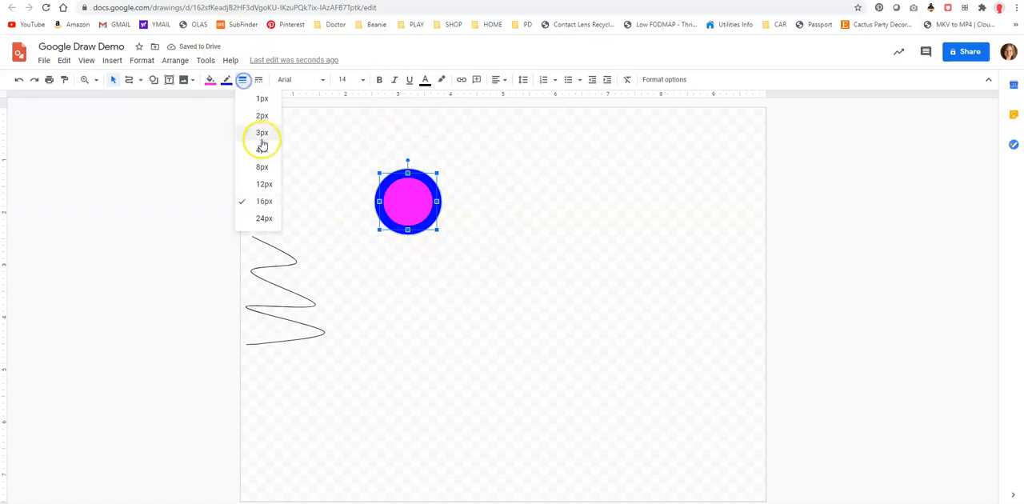
{"action": "left_click", "coordinate": [264, 116]}
{"action": "left_click", "coordinate": [505, 183]}
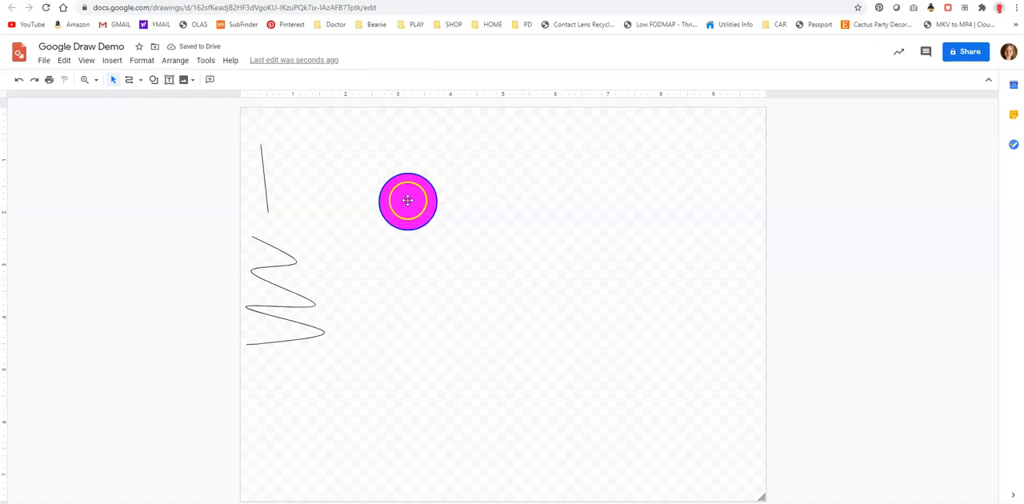
Add the text "Type Stuff" inside the circle and enlarge the circle to about 3 inches wide.
{"action": "left_click", "coordinate": [402, 205]}
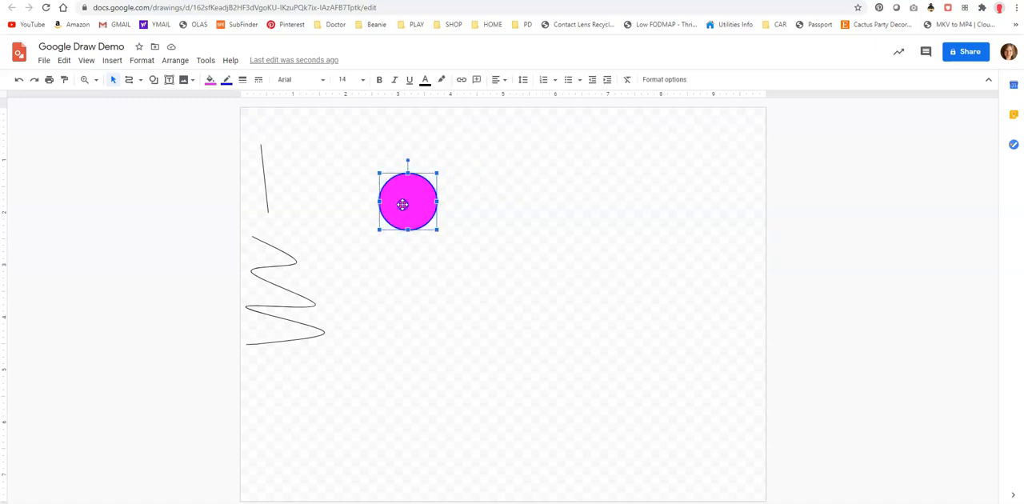
{"action": "double_click", "coordinate": [406, 196]}
{"action": "type", "text": "Type Stuff"}
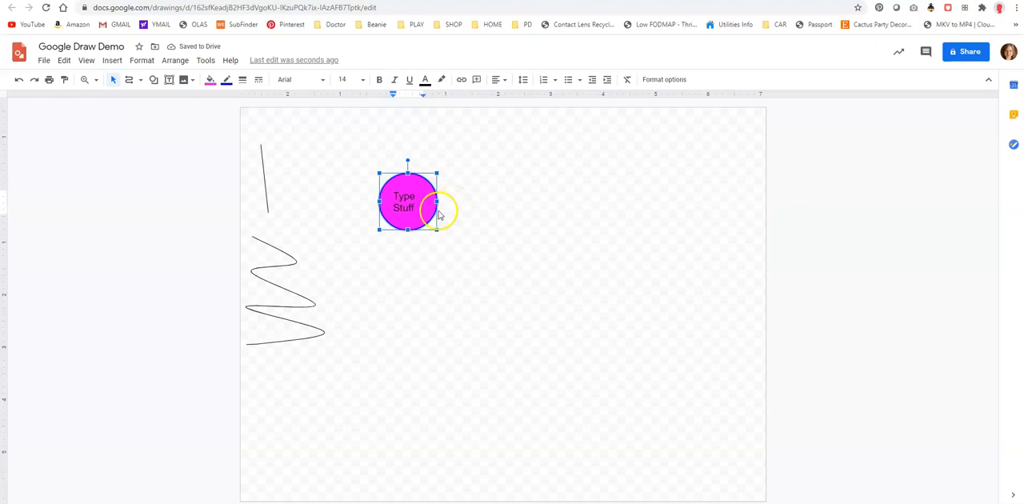
{"action": "left_click_drag", "start_coordinate": [437, 229], "coordinate": [538, 339]}
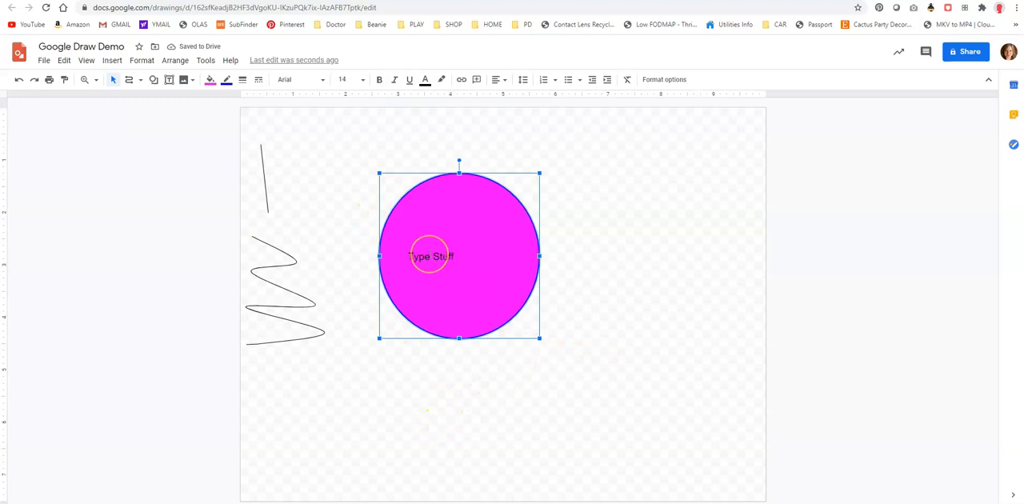
Set the font size of the whole "Type Stuff" text to 24.
{"action": "left_click", "coordinate": [428, 254]}
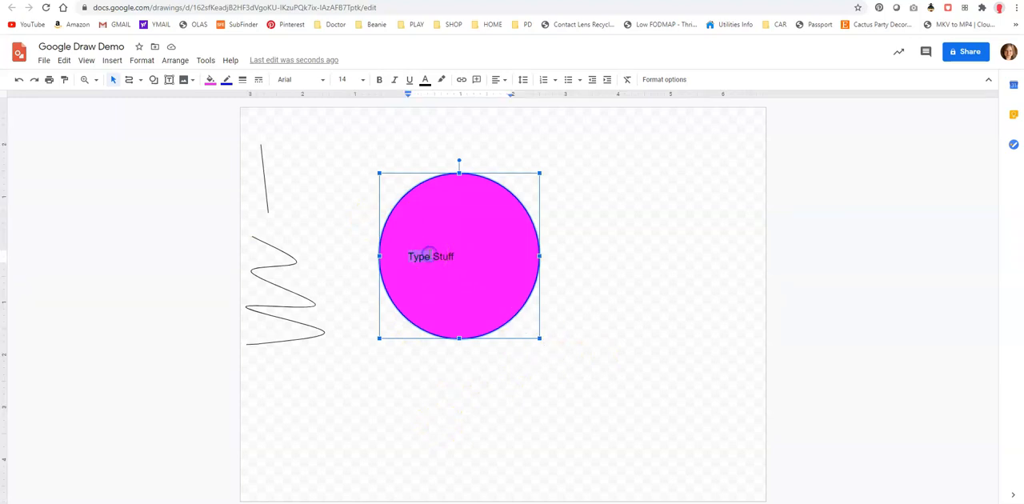
{"action": "left_click_drag", "start_coordinate": [459, 253], "coordinate": [413, 253]}
{"action": "left_click", "coordinate": [363, 80]}
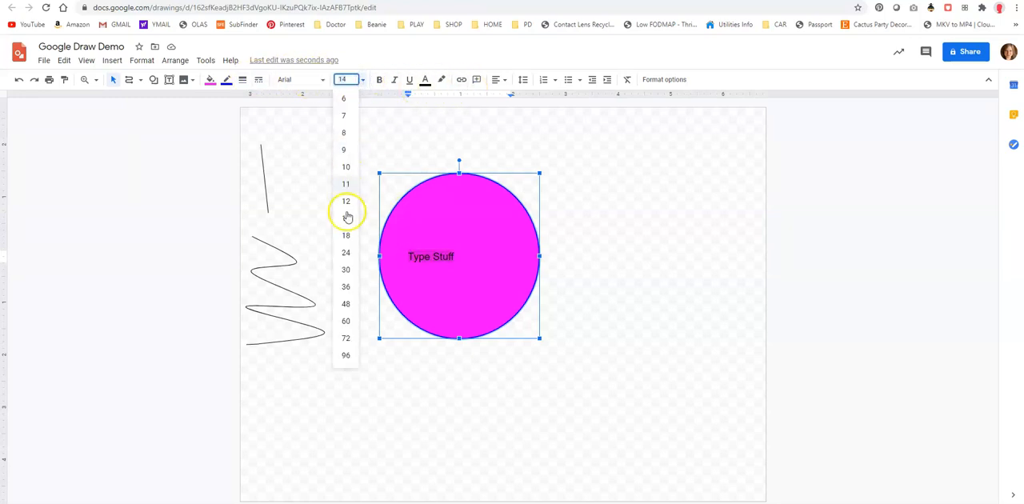
{"action": "left_click", "coordinate": [346, 254]}
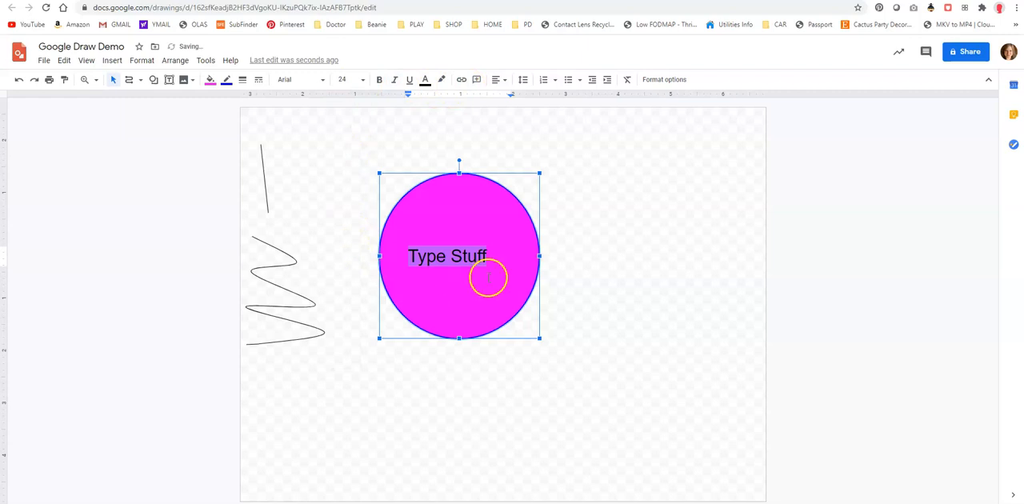
Browse the additional fonts and set the "Type Stuff" text in the circle to Oswald.
{"action": "left_click", "coordinate": [323, 79]}
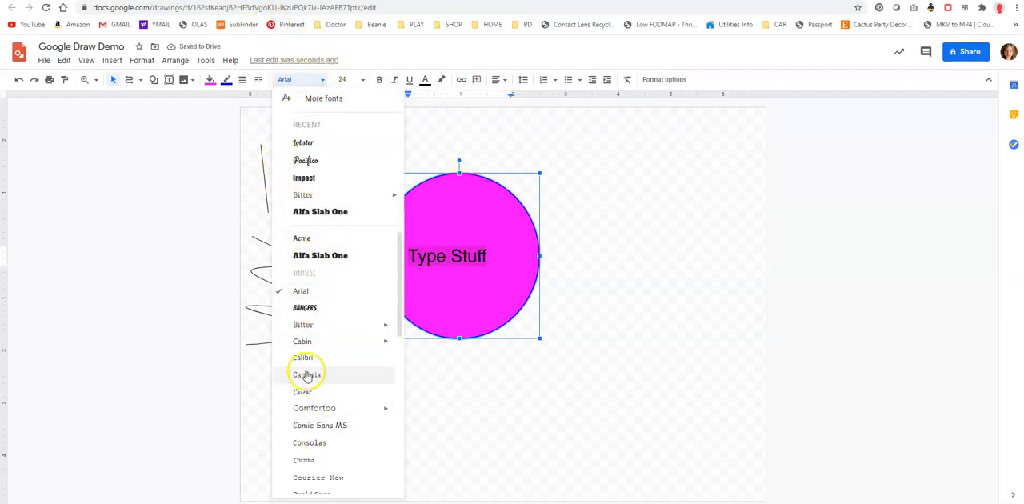
{"action": "scroll", "coordinate": [306, 368], "scroll_direction": "down", "scroll_amount": 1}
{"action": "left_click", "coordinate": [323, 97]}
{"action": "scroll", "coordinate": [363, 267], "scroll_direction": "down", "scroll_amount": 6}
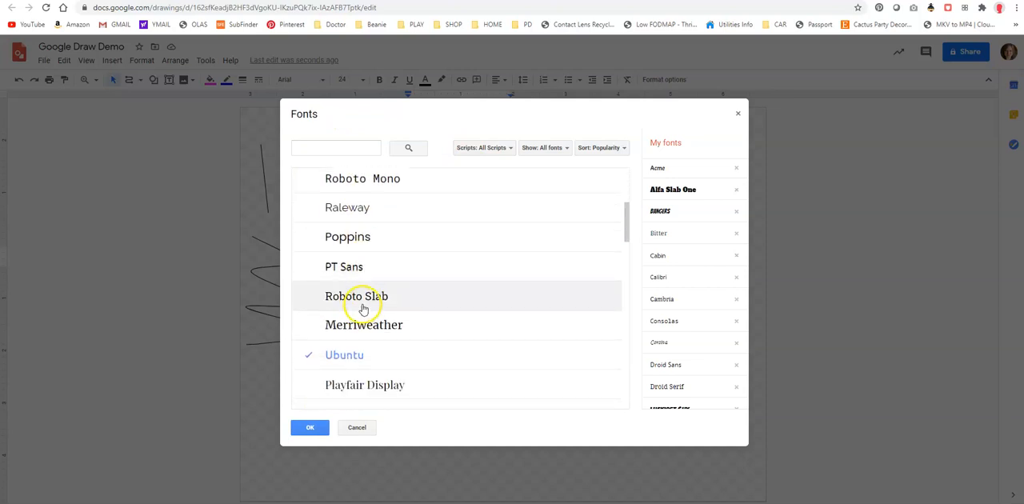
{"action": "scroll", "coordinate": [361, 295], "scroll_direction": "up", "scroll_amount": 4}
{"action": "scroll", "coordinate": [359, 262], "scroll_direction": "down", "scroll_amount": 1}
{"action": "left_click", "coordinate": [357, 262]}
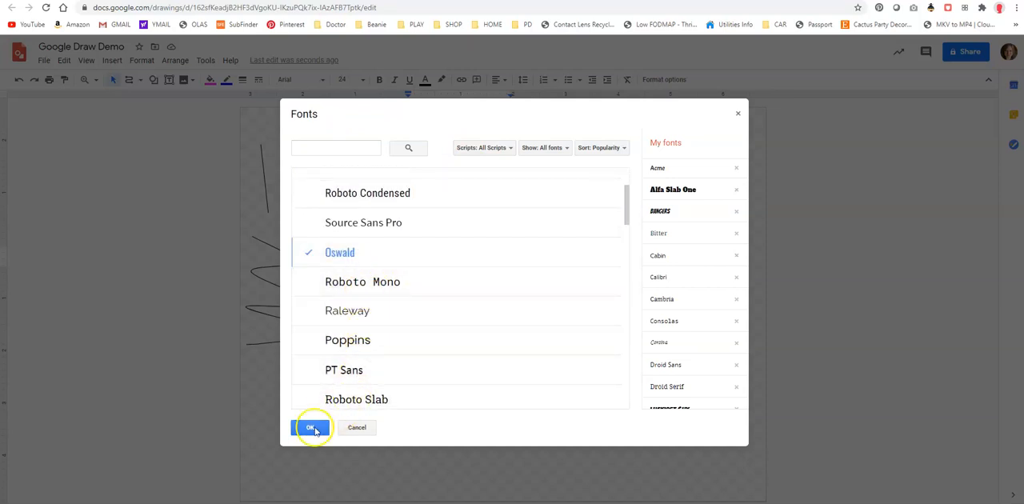
{"action": "left_click", "coordinate": [309, 427]}
{"action": "left_click", "coordinate": [449, 256]}
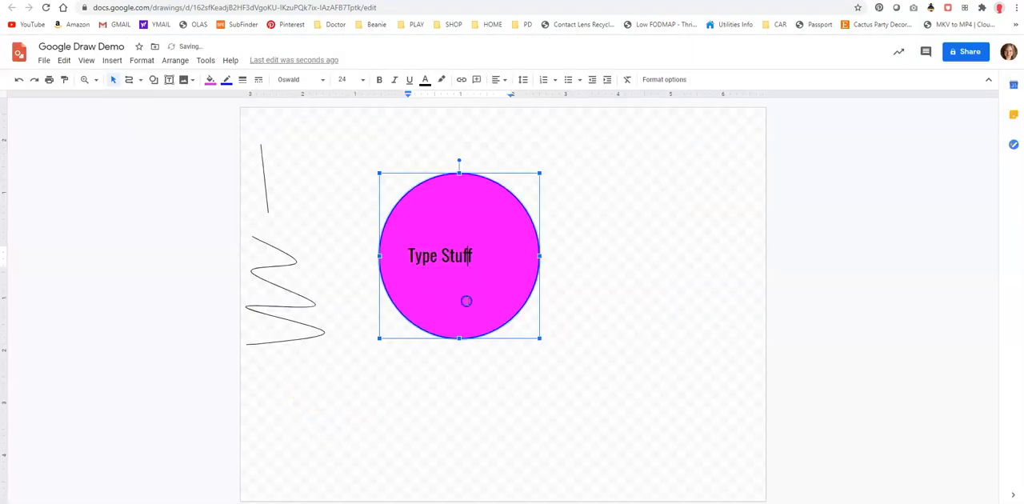
Try red as the text colour of the whole "Type Stuff" text.
{"action": "left_click_drag", "start_coordinate": [480, 254], "coordinate": [402, 254]}
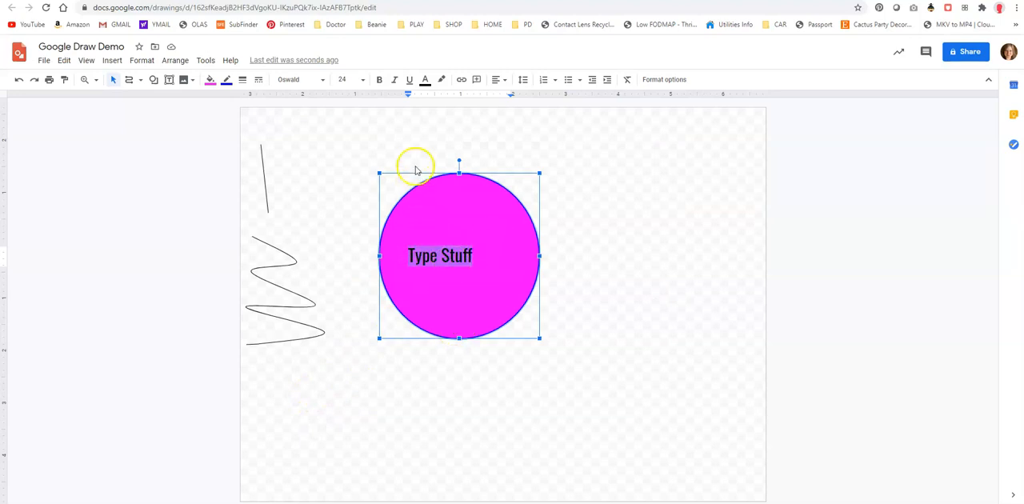
{"action": "left_click", "coordinate": [425, 83]}
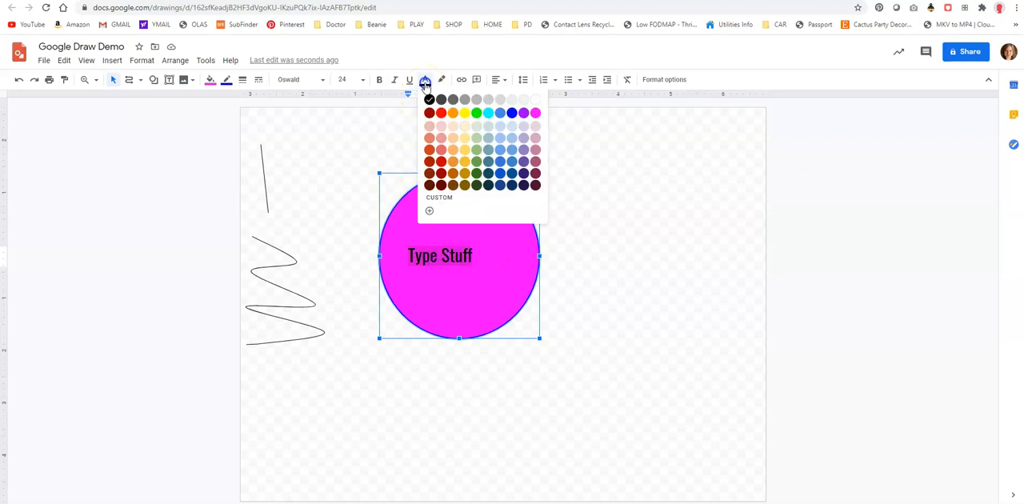
{"action": "left_click", "coordinate": [441, 113]}
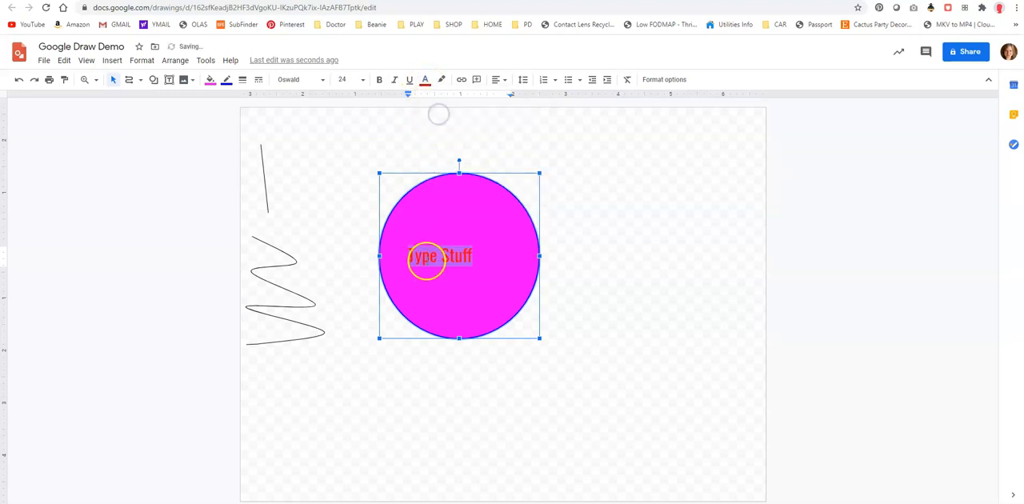
{"action": "left_click", "coordinate": [632, 303]}
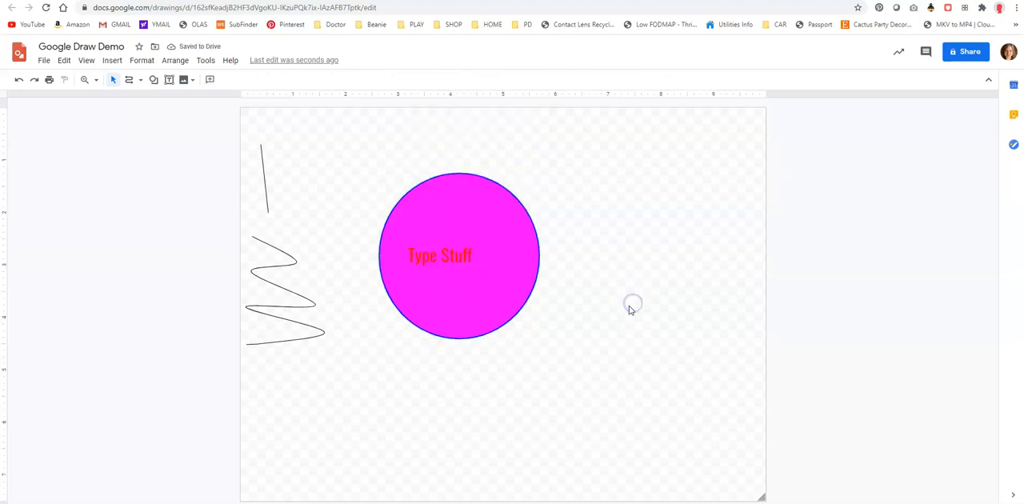
Set the text colour of the whole "Type Stuff" text to a darker blue.
{"action": "triple_click", "coordinate": [434, 255]}
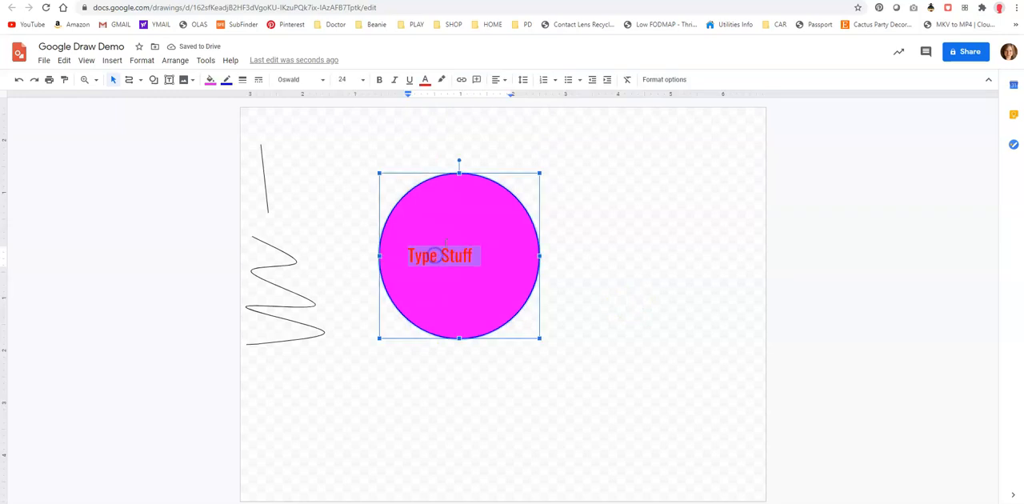
{"action": "left_click", "coordinate": [426, 82]}
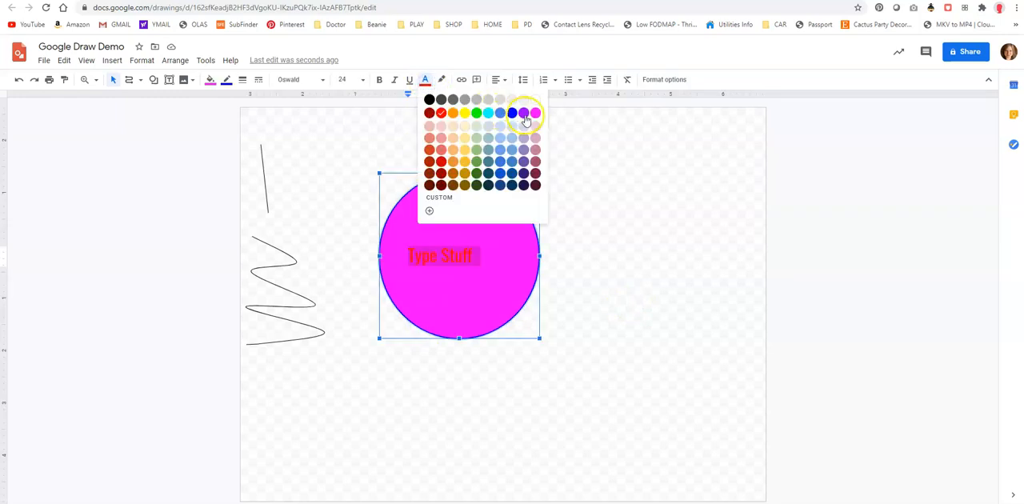
{"action": "left_click", "coordinate": [499, 172]}
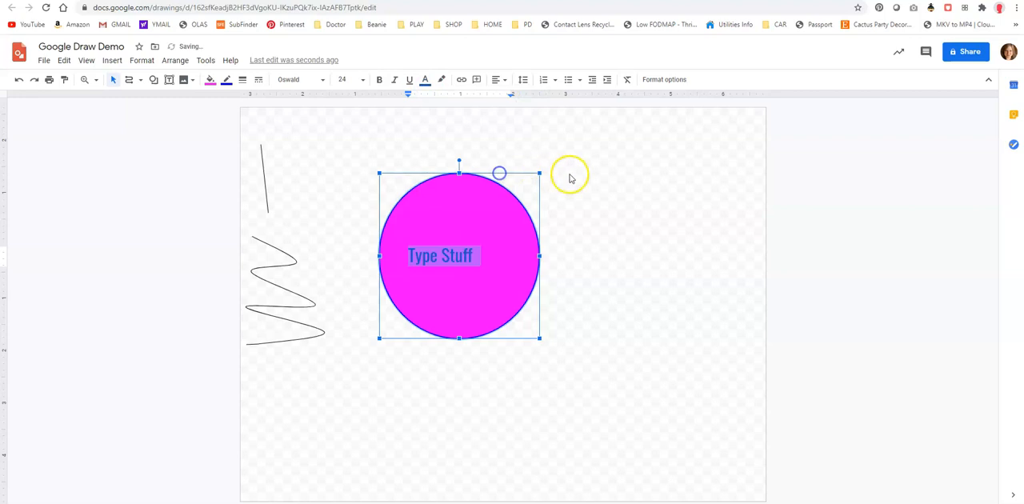
{"action": "left_click", "coordinate": [568, 175]}
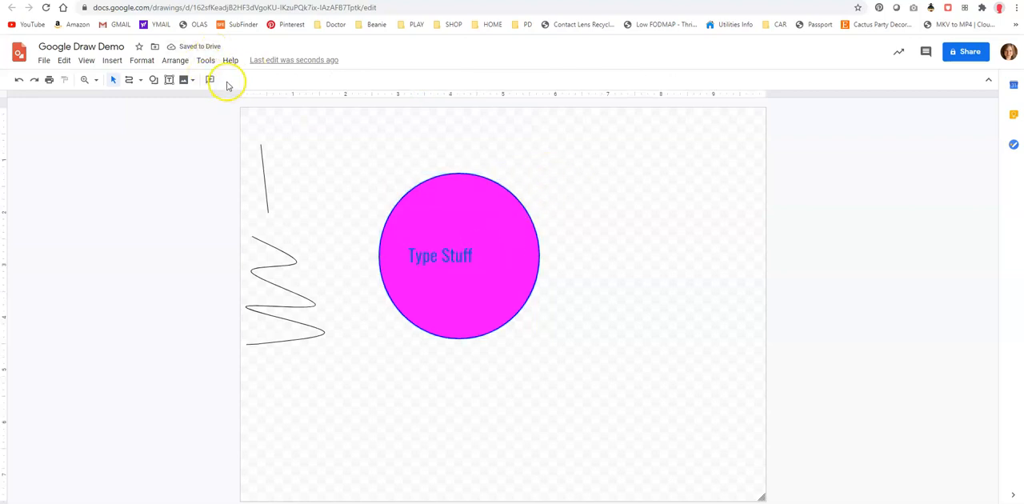
Try left horizontal alignment for the circle's text, finishing with centre alignment.
{"action": "left_click", "coordinate": [491, 243]}
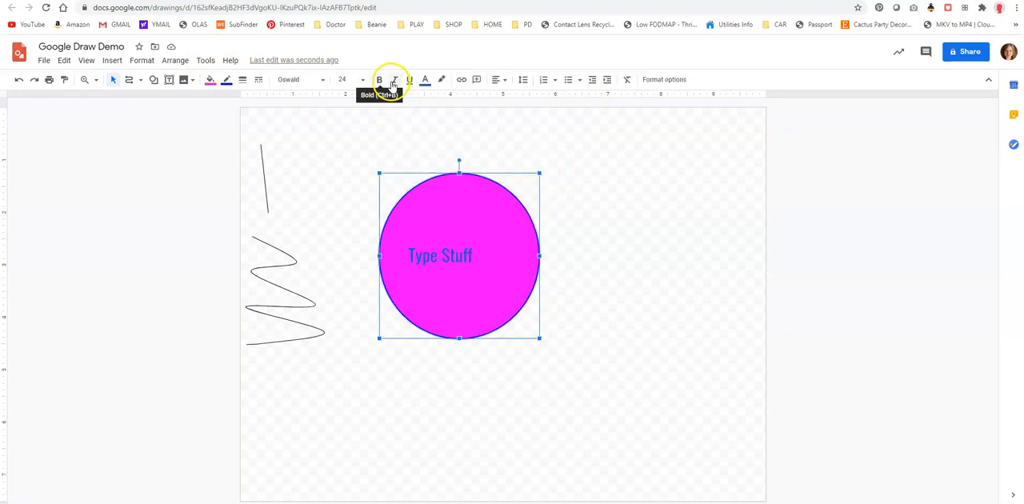
{"action": "left_click", "coordinate": [504, 82]}
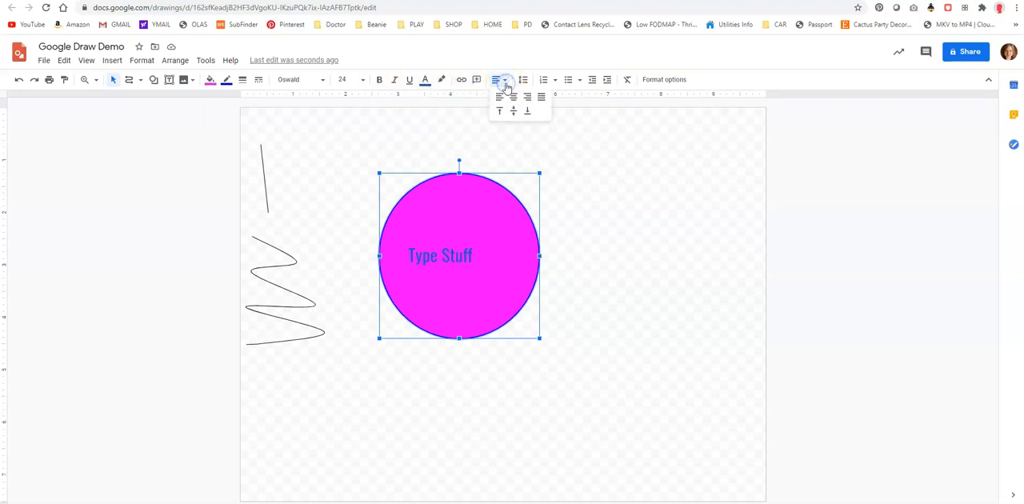
{"action": "left_click", "coordinate": [497, 101]}
{"action": "left_click", "coordinate": [502, 83]}
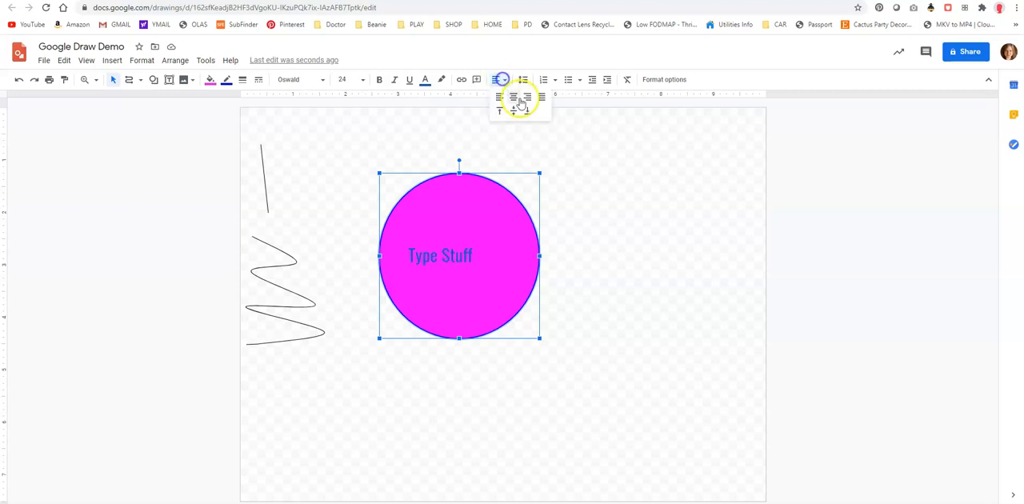
{"action": "left_click", "coordinate": [516, 98]}
Try top vertical alignment for the circle's text, finishing with bottom alignment.
{"action": "left_click", "coordinate": [503, 83]}
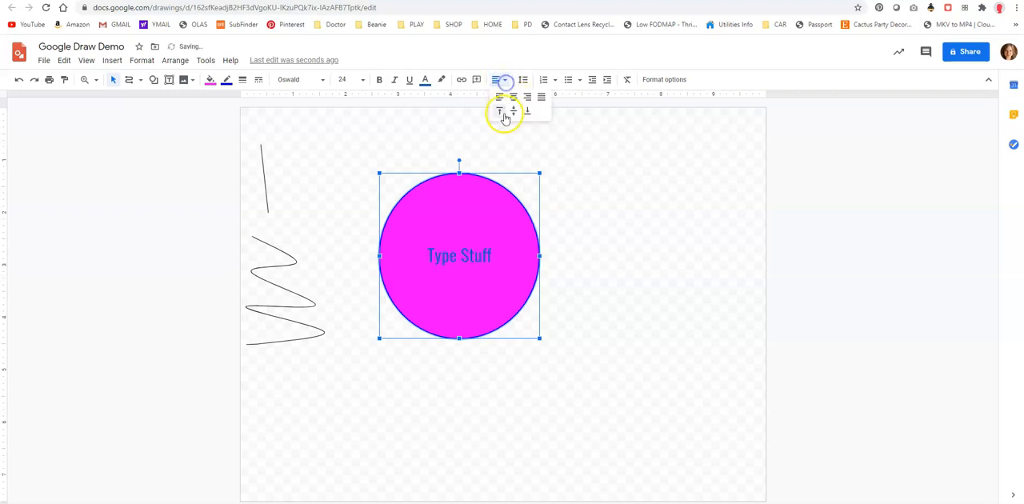
{"action": "left_click", "coordinate": [499, 112]}
{"action": "left_click", "coordinate": [500, 79]}
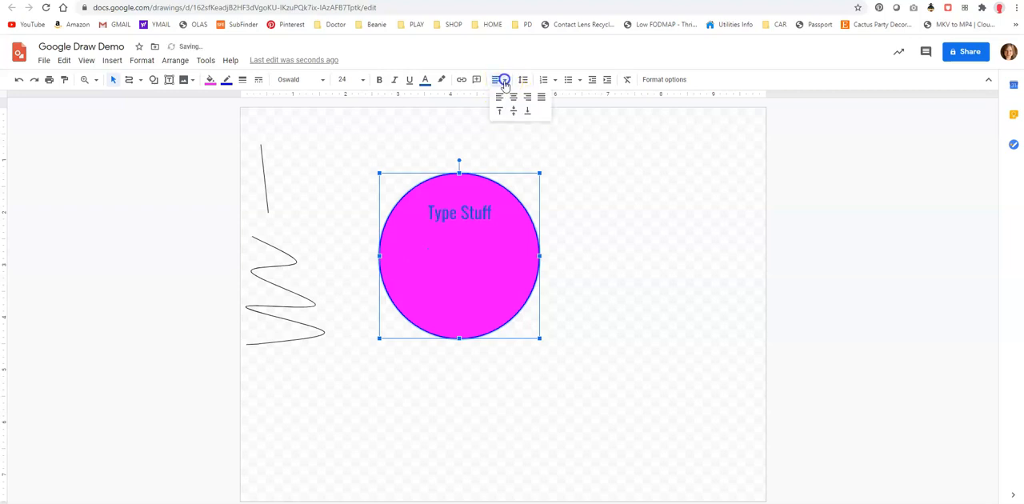
{"action": "left_click", "coordinate": [529, 113]}
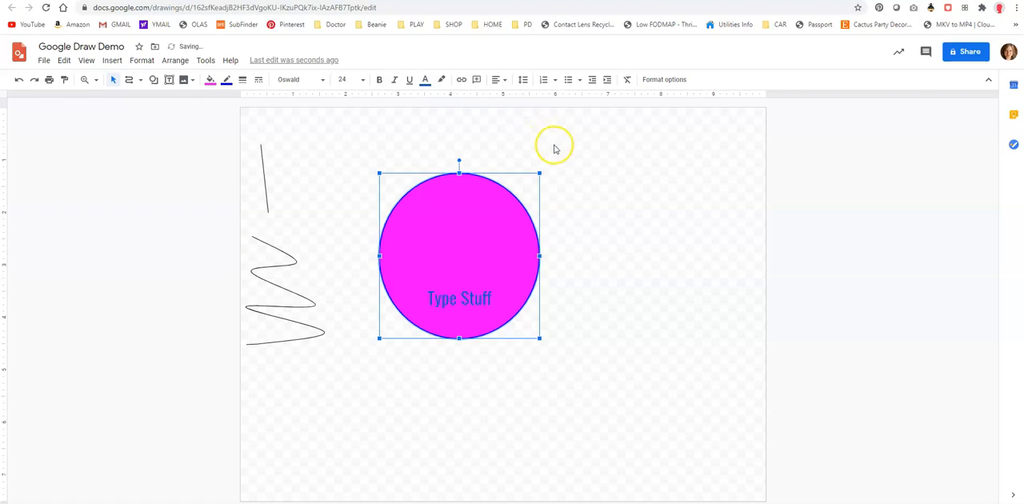